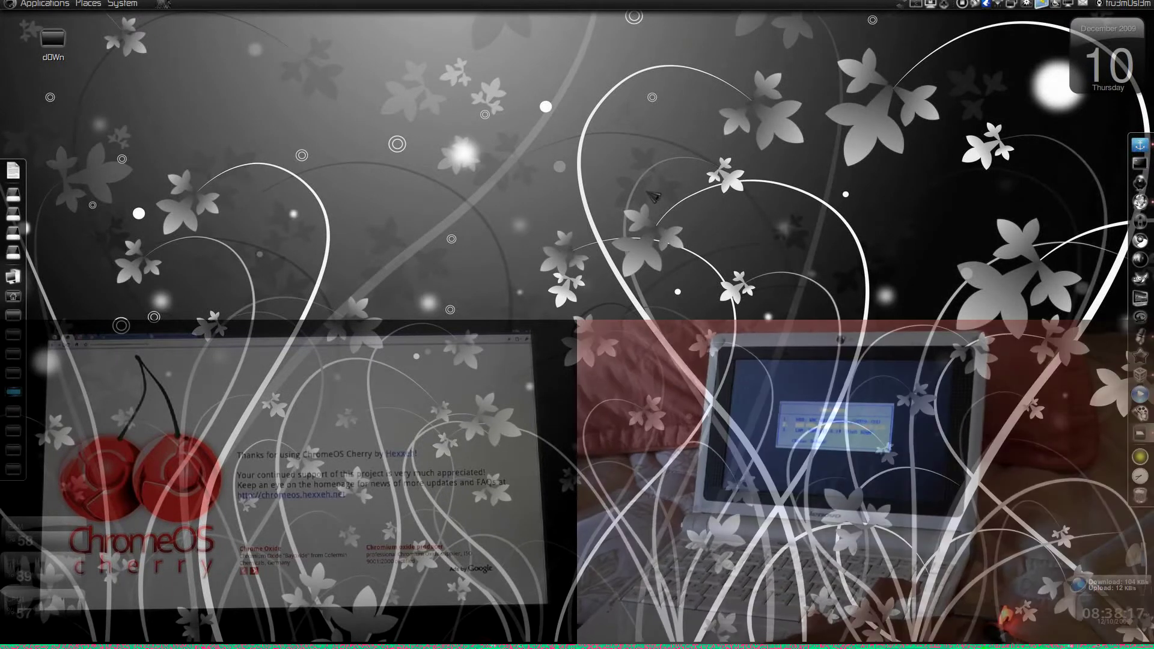
Show the 950 MB ChromeOS-Cherry.img in Nautilus, then move to an empty workspace.
key("alt+Tab")
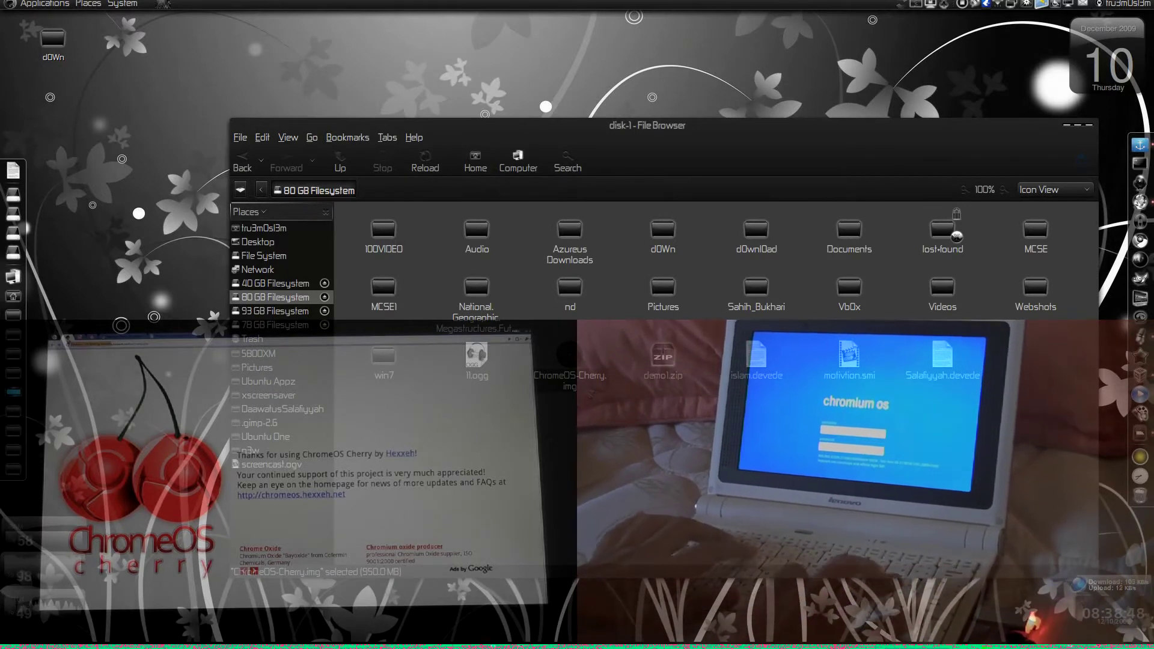
key("ctrl+alt+Left")
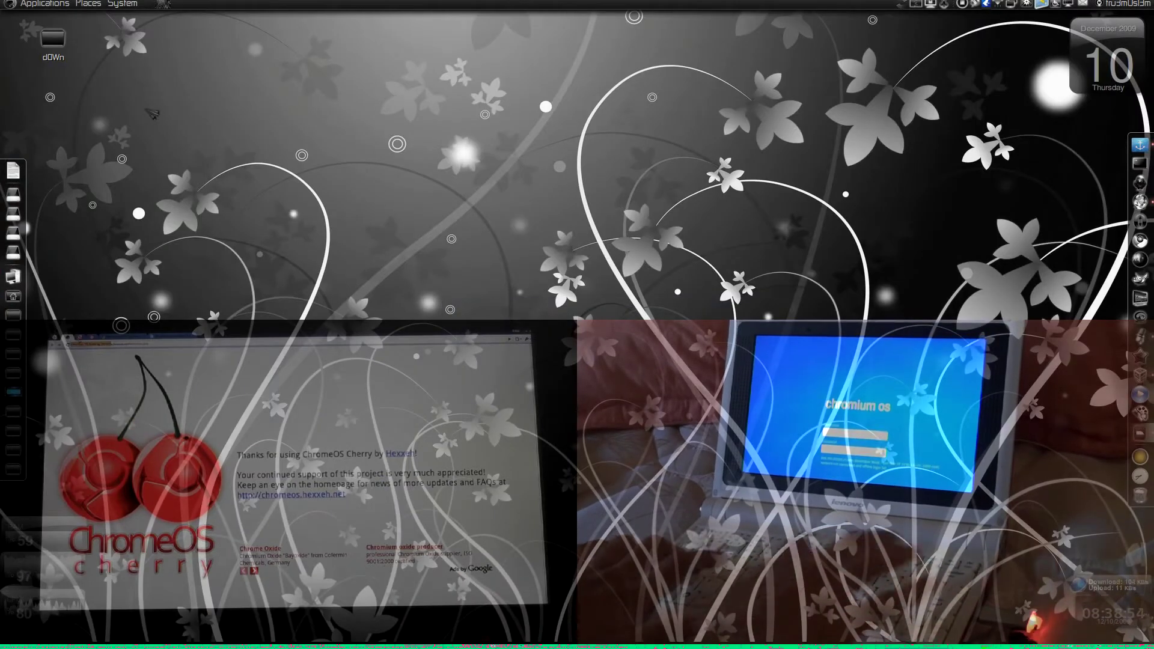
Browse the Applications and System > Administration menus, then bring up the GNOME Do launcher.
left_click(71, 7)
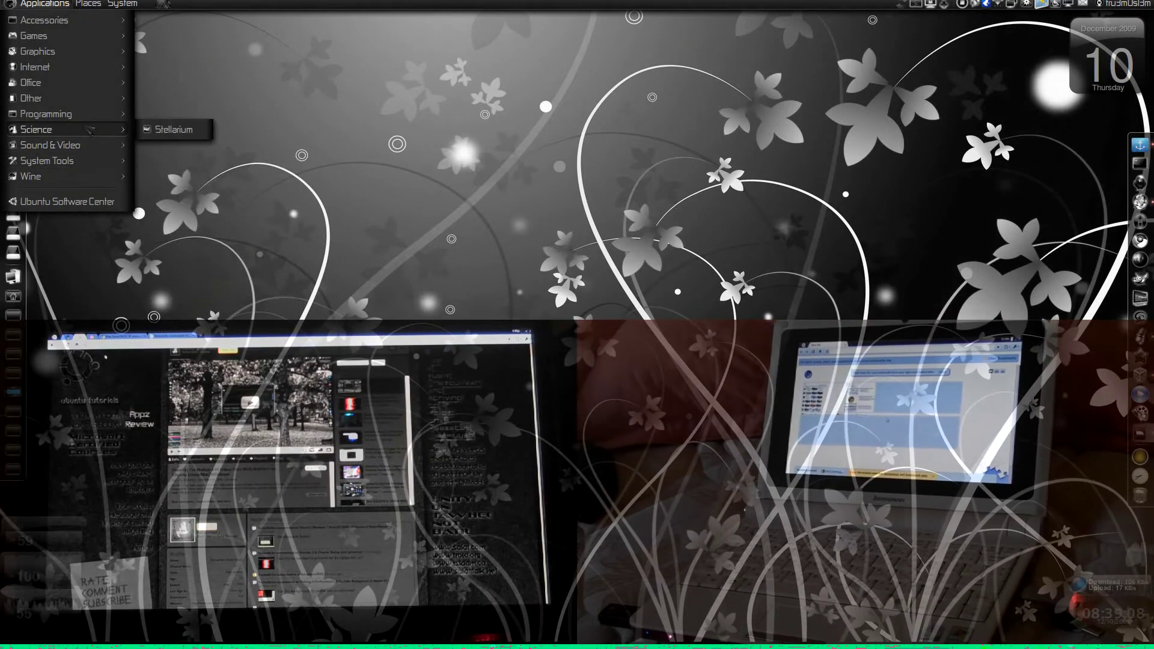
mouse_move(44, 20)
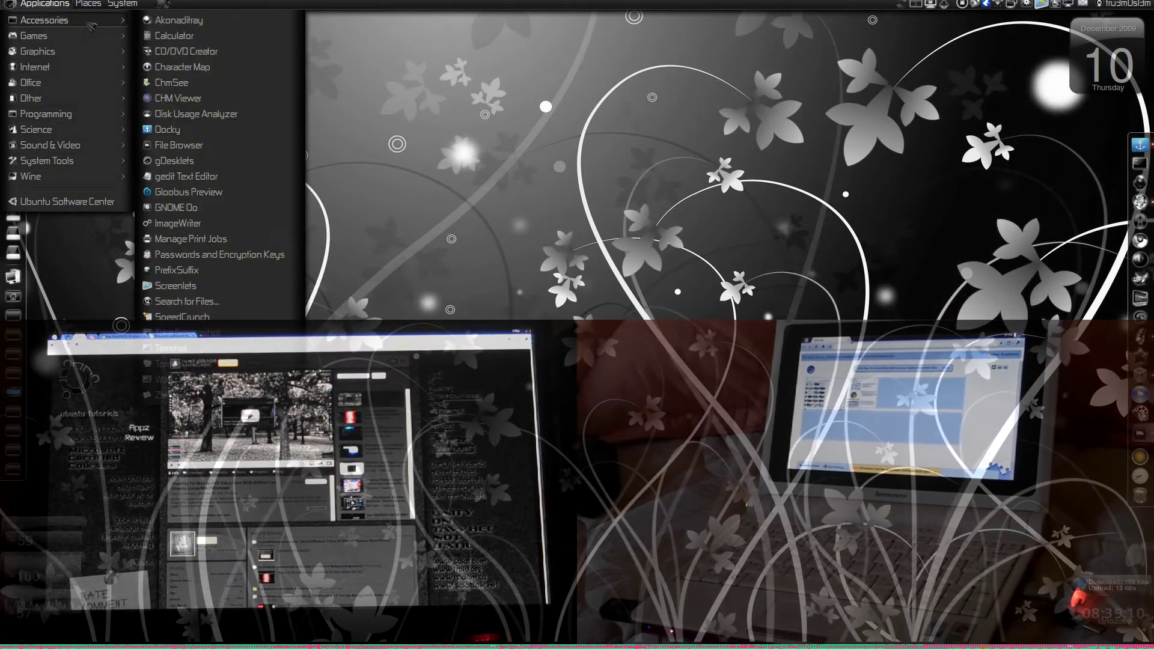
key("Escape")
left_click(123, 4)
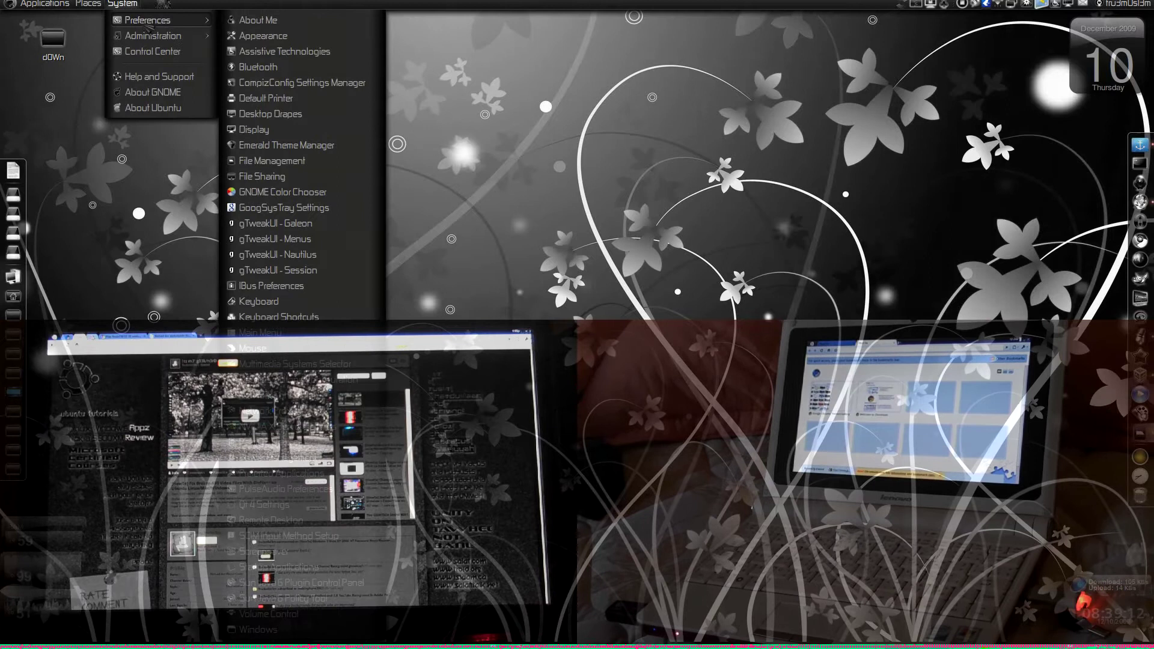
mouse_move(156, 35)
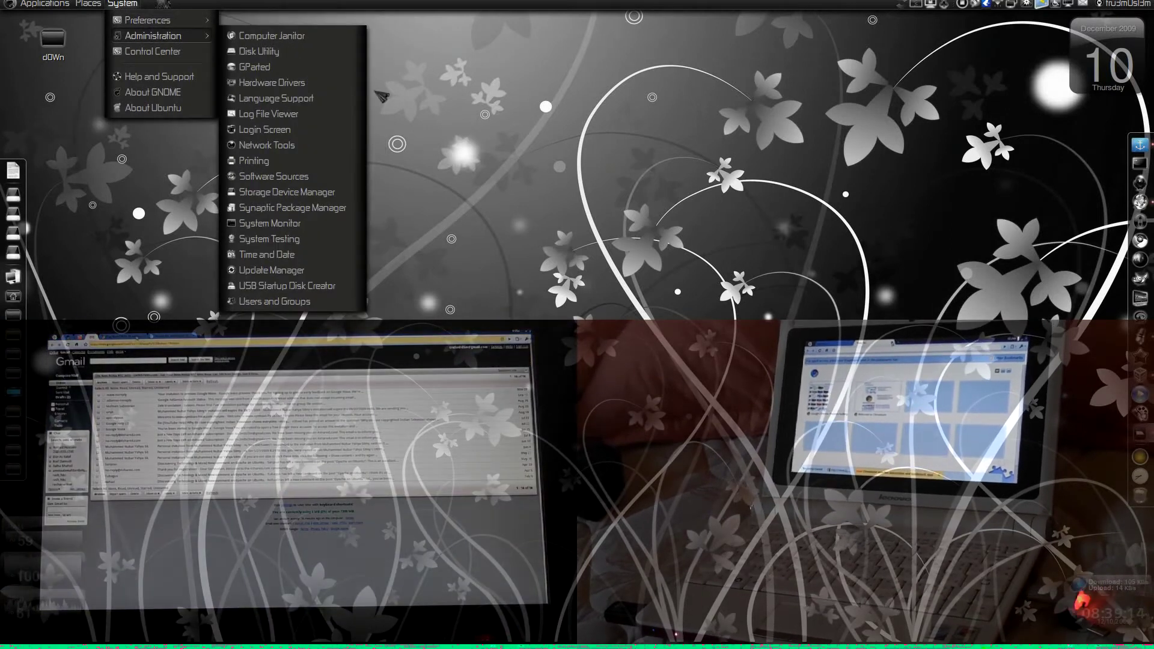
left_click(556, 245)
key("super+space")
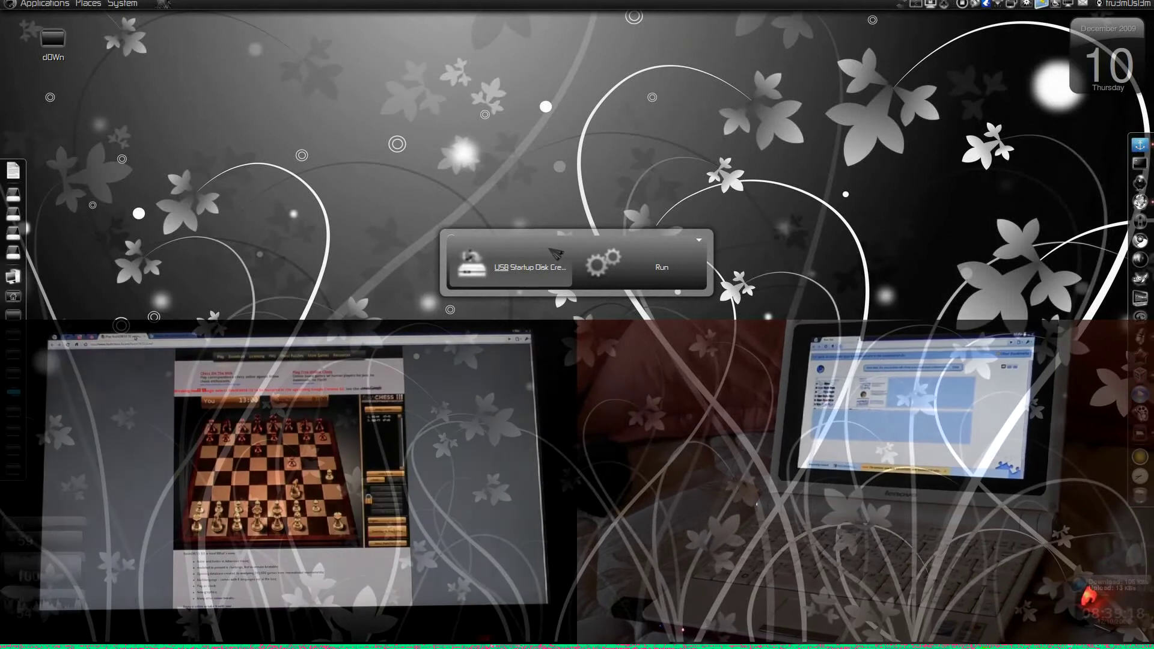
Launch USB Startup Disk Creator and choose ChromeOS-Cherry.img from the 80 GB filesystem as source.
key("Return")
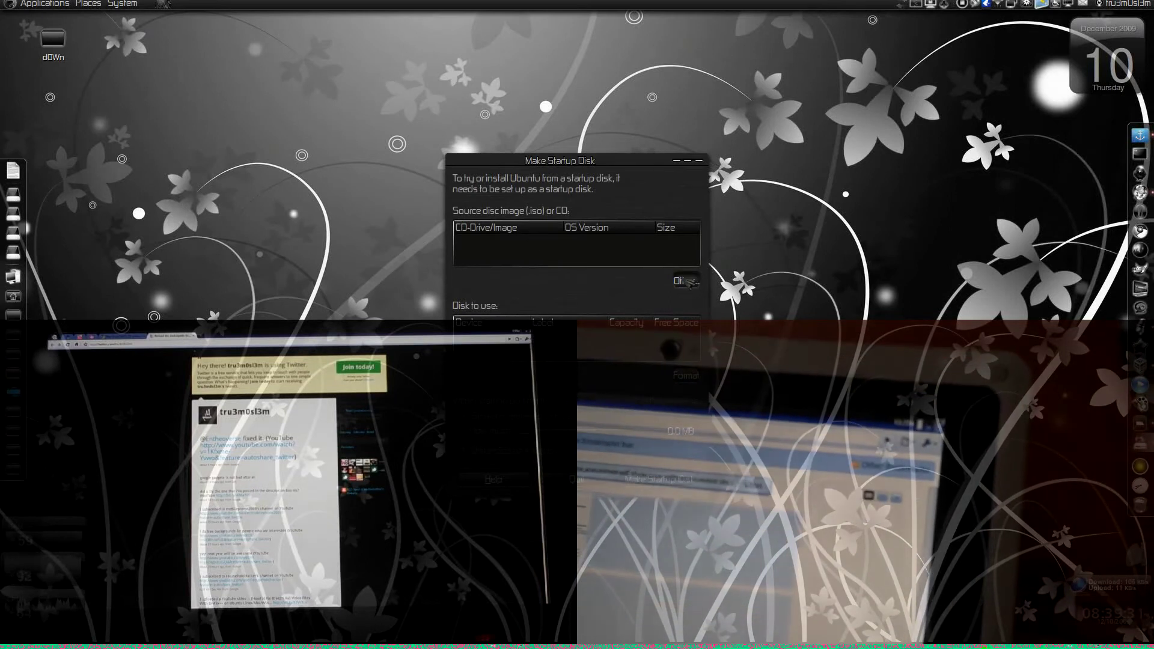
left_click(686, 285)
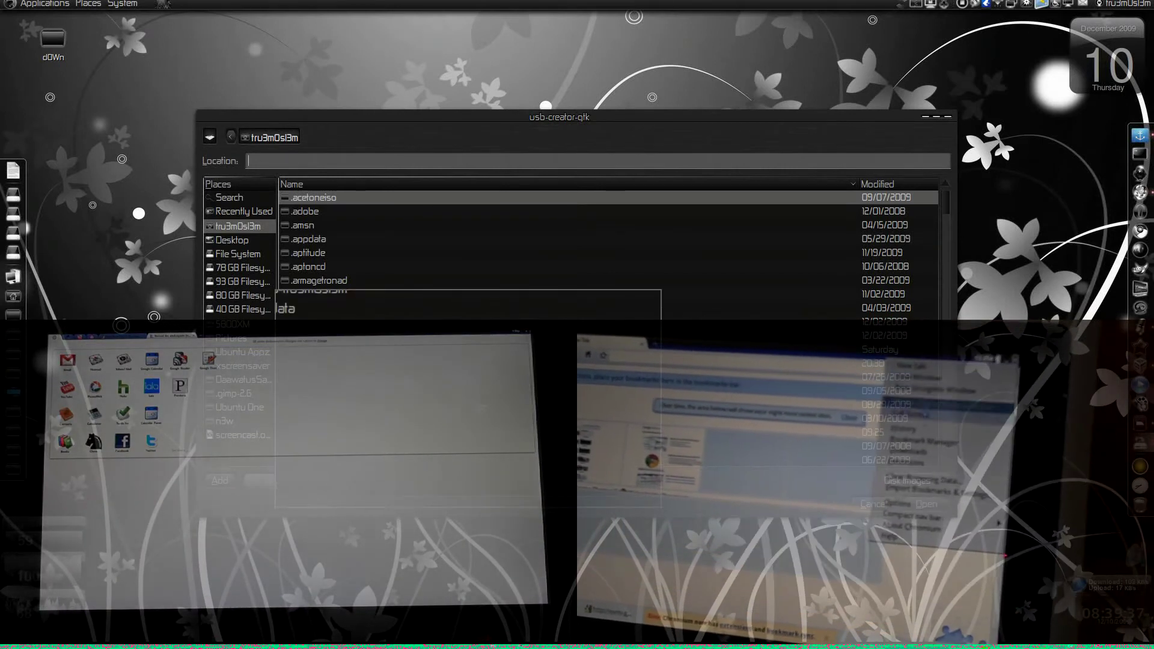
left_click(242, 295)
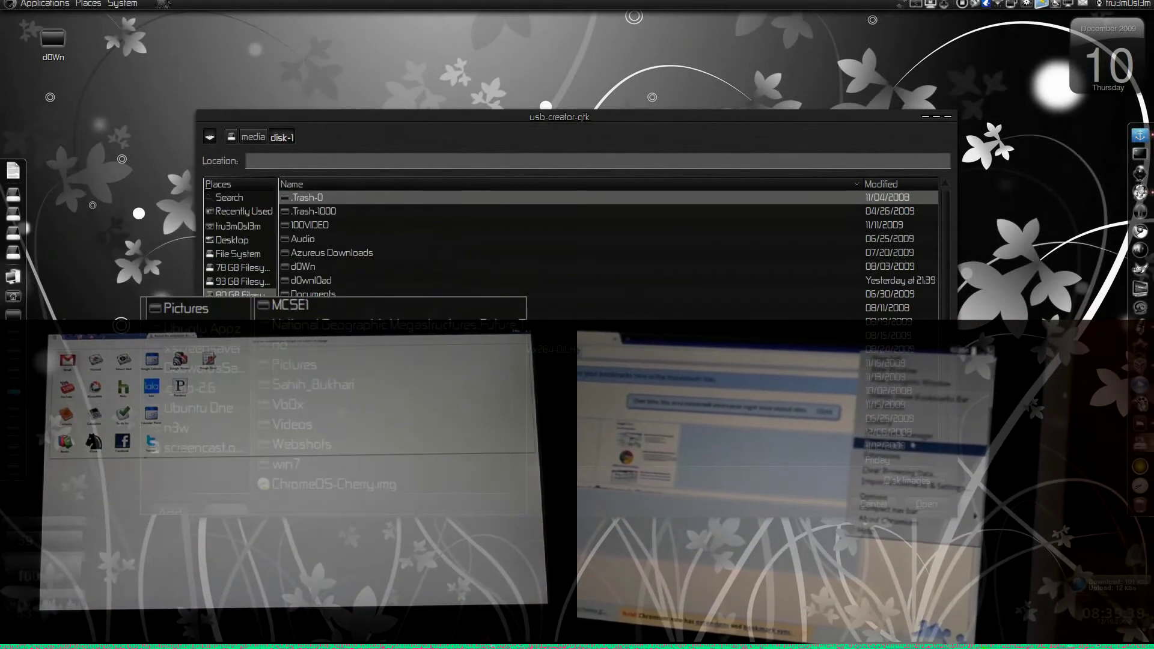
left_click(329, 460)
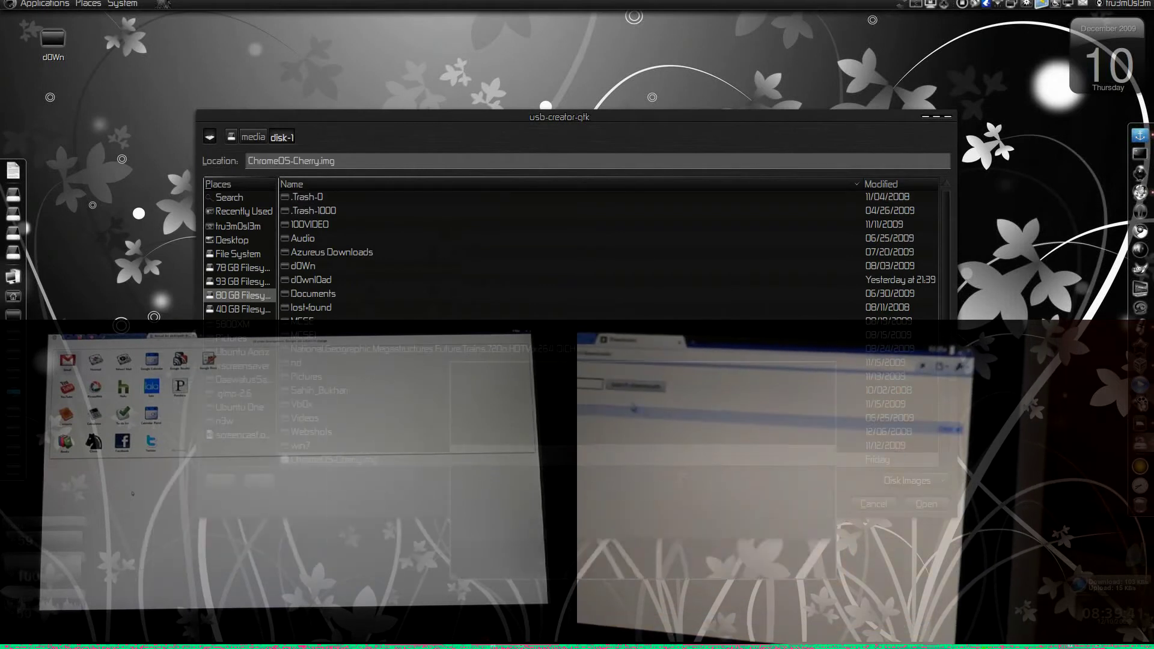
key("Return")
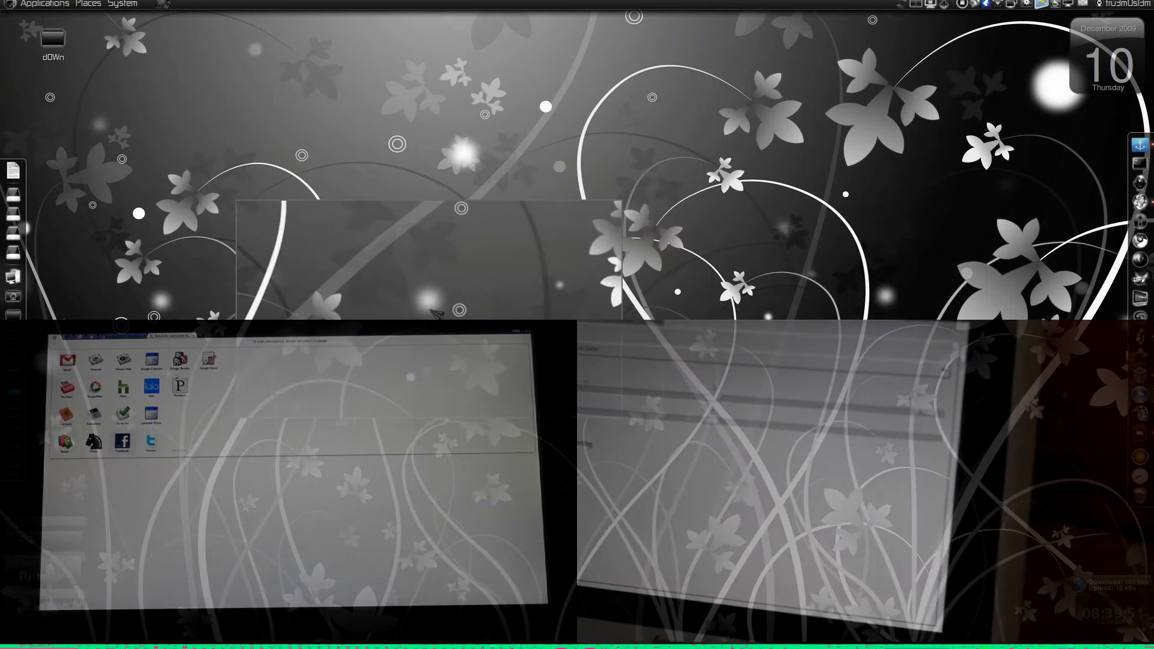
Launch ImageWriter from GNOME Do, then bring up the Windows XP VirtualBox guest.
key("super+space")
type("i")
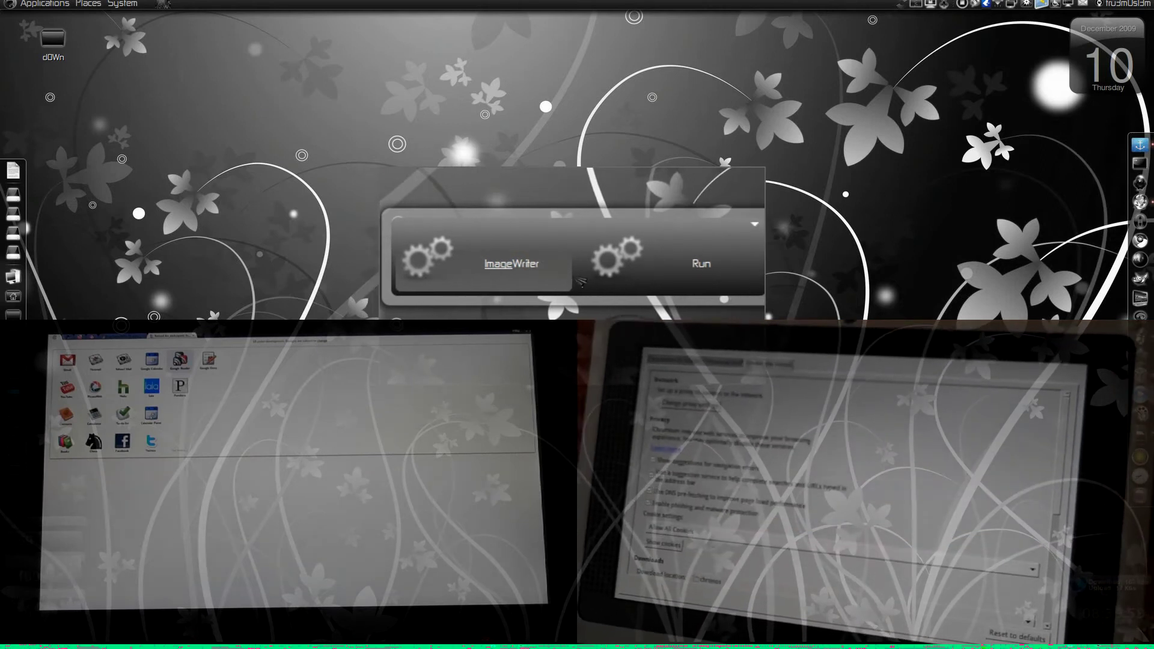
key("Return")
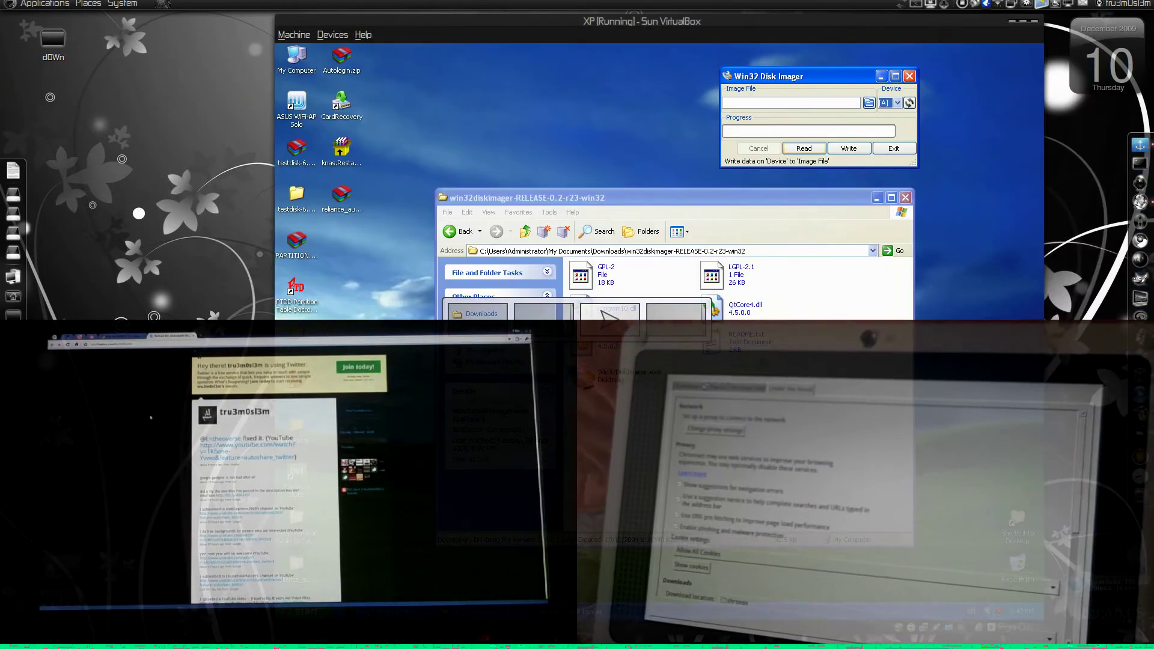
Show Win32 Disk Imager's Device dropdown and Image File field.
left_click(562, 198)
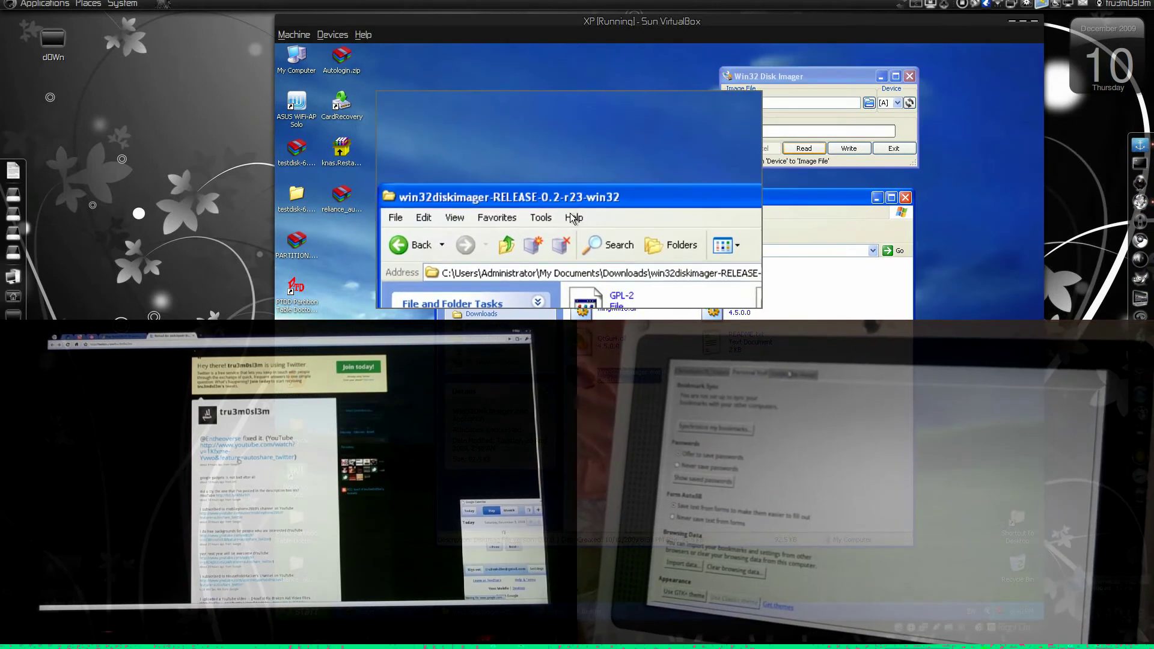
left_click(760, 120)
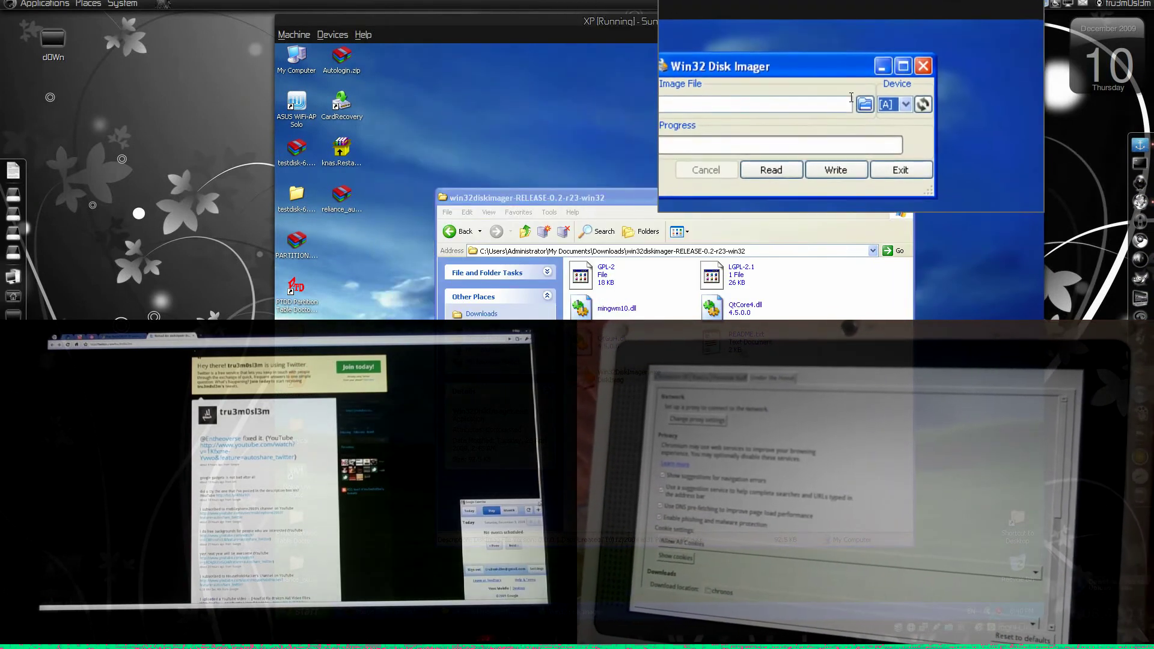
left_click(883, 105)
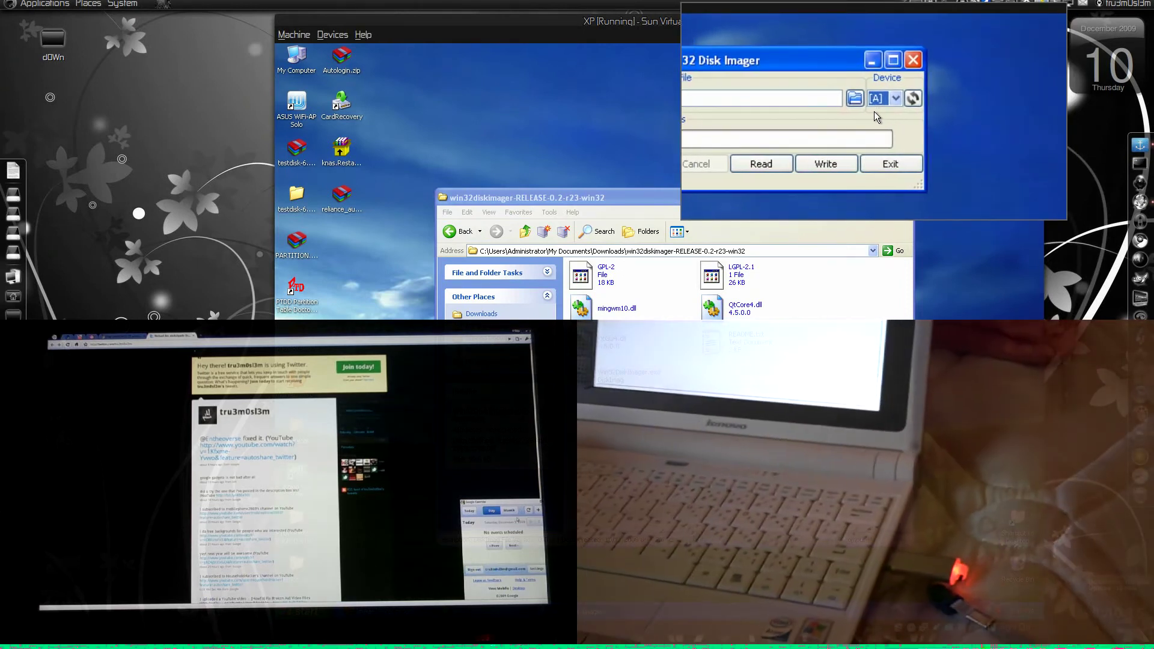
left_click(807, 98)
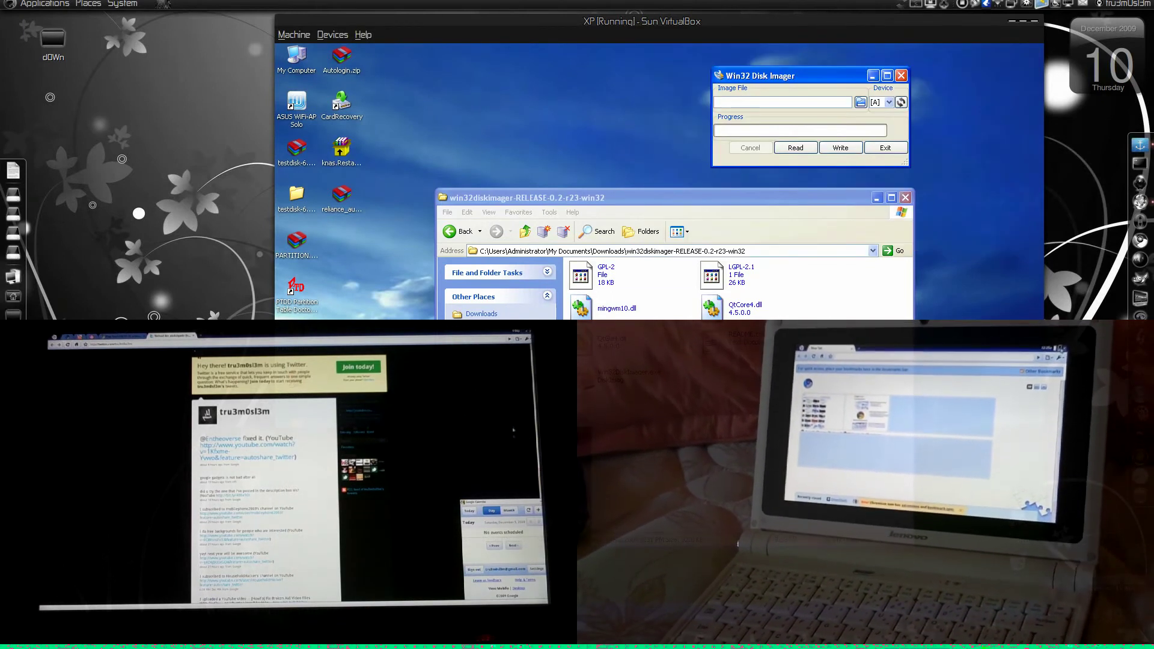
Show the Image Writer for Windows Launchpad page, then cycle to an empty workspace.
key("alt+Tab")
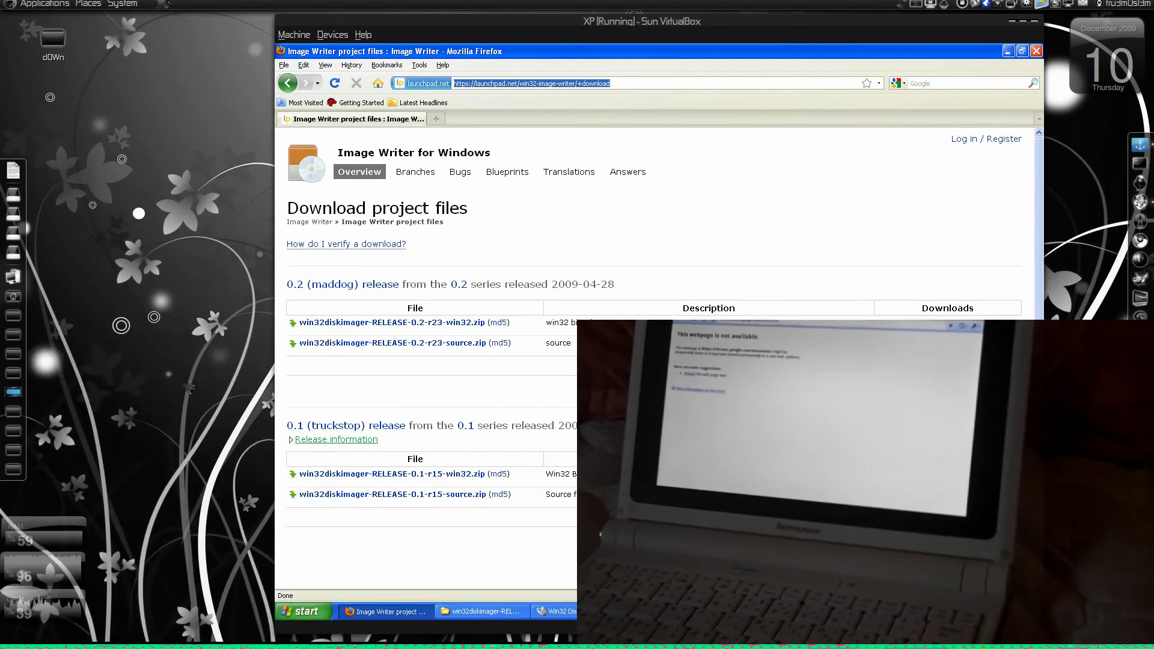
key("ctrl+alt+Left")
key("ctrl+alt+Left")
key("ctrl+alt+Right")
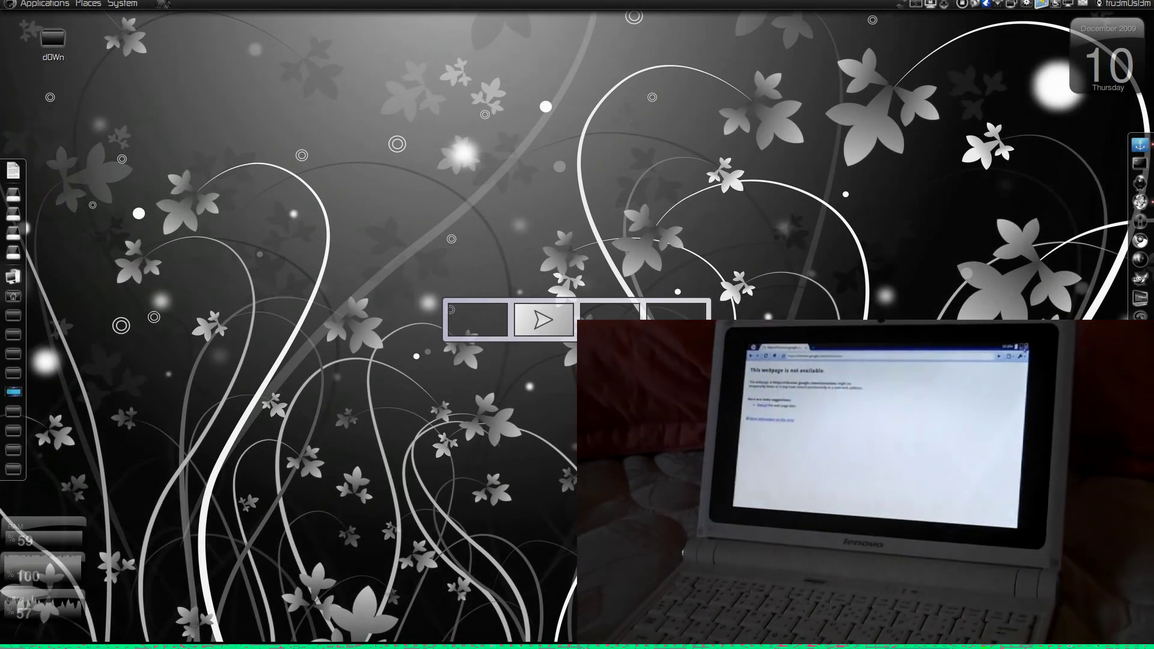
key("ctrl+alt+Left")
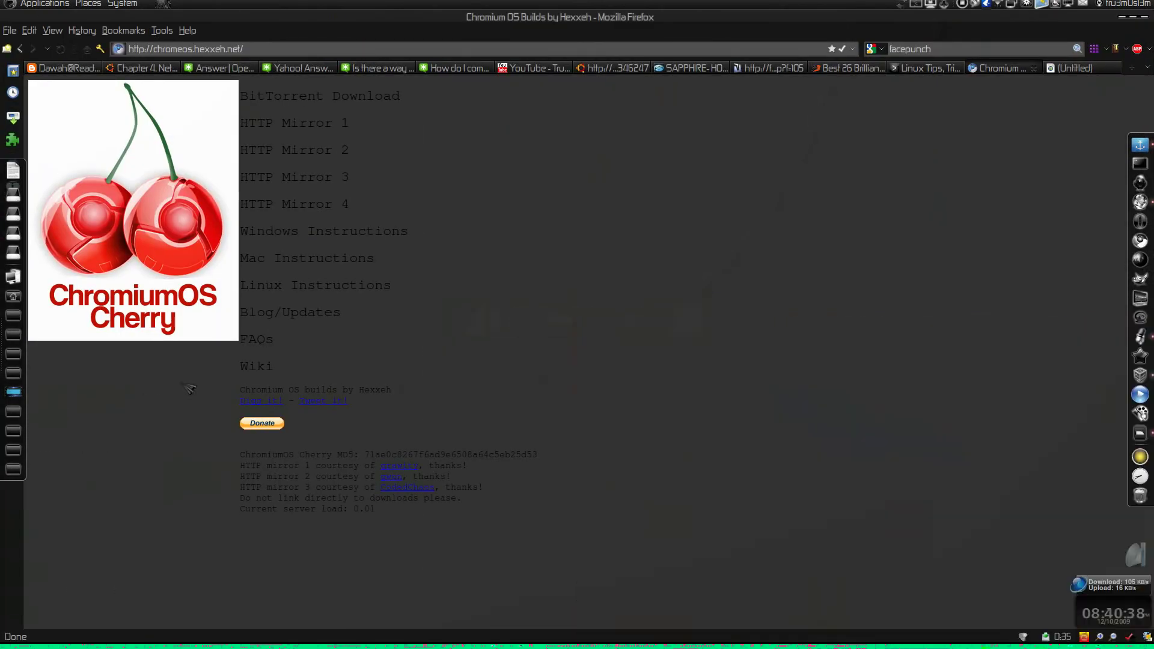
key("ctrl+alt+Right")
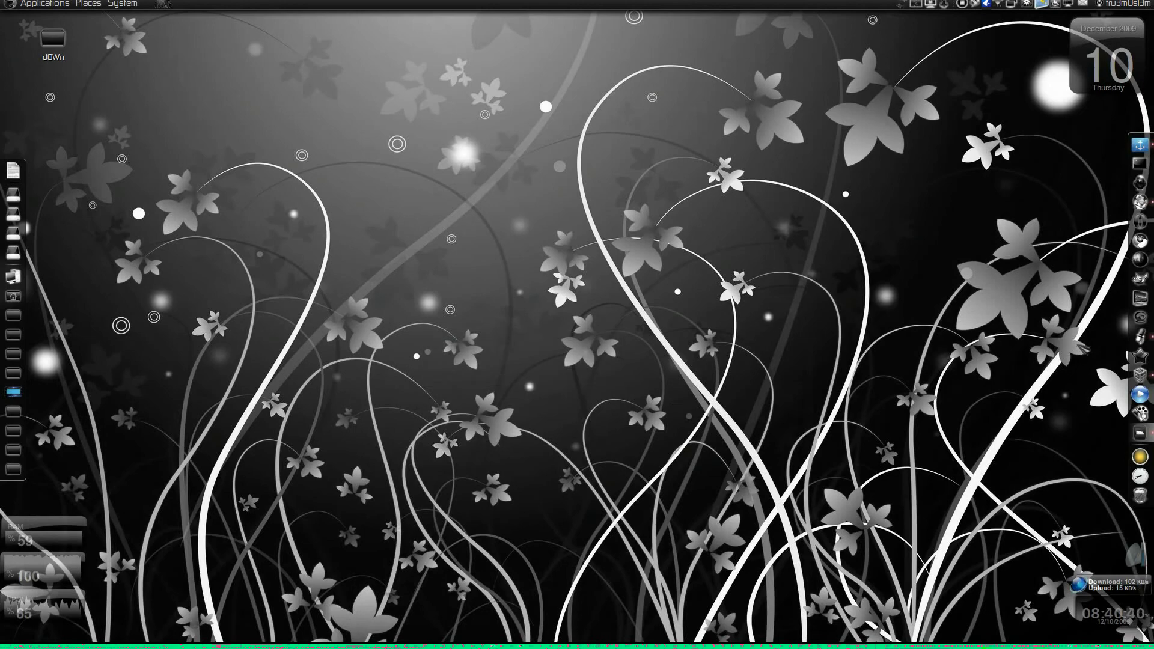